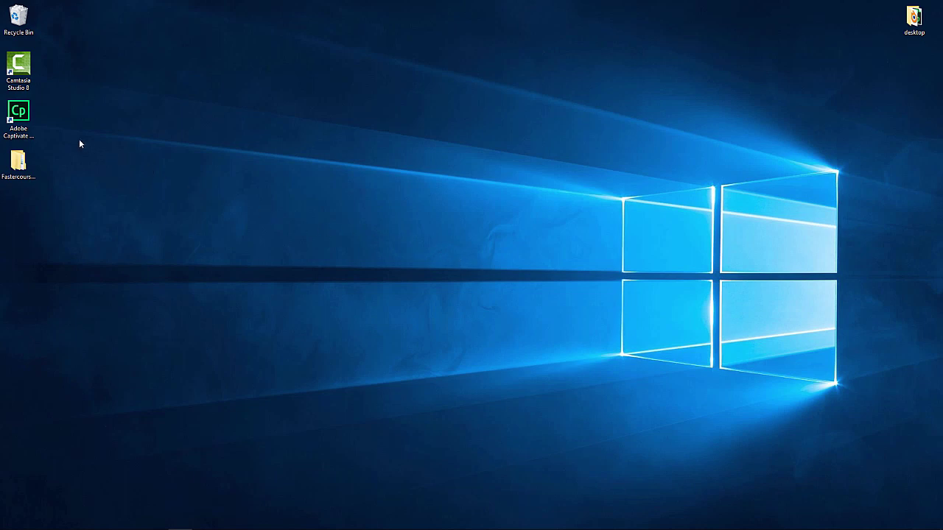
- Launch Captivate and create a blank project with a Custom 1000 × 562 canvas
left_click(25, 115)
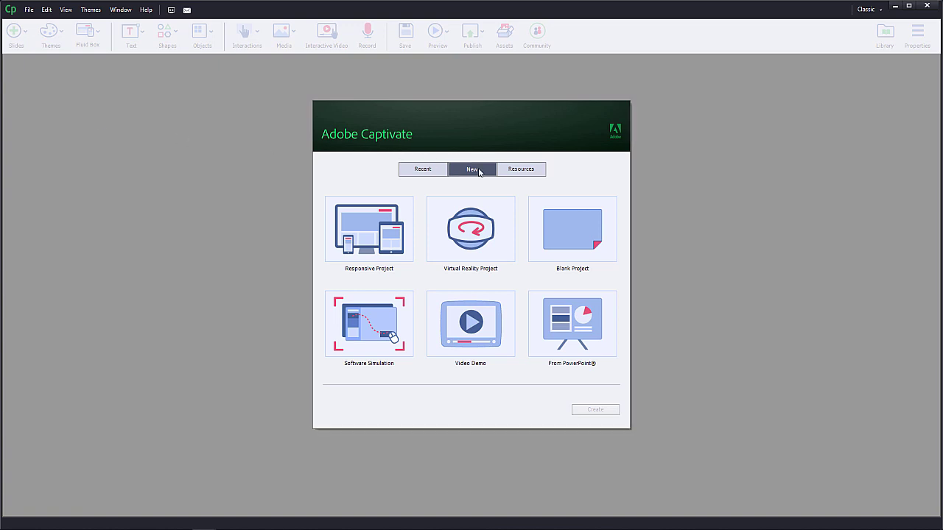
left_click(581, 233)
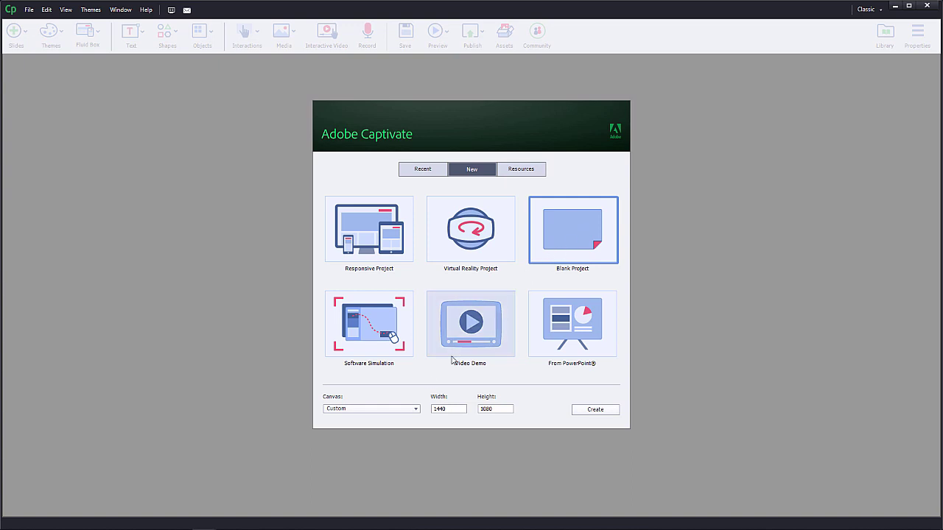
left_click(395, 411)
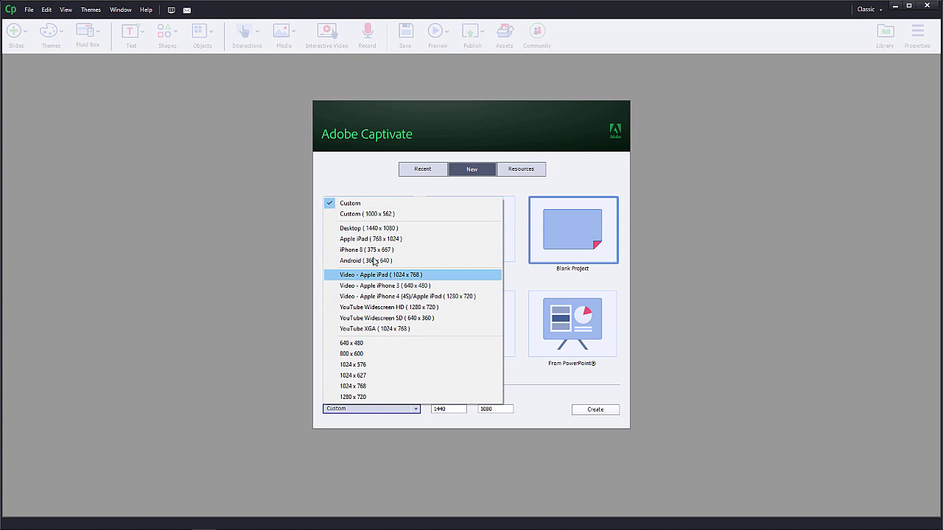
left_click(362, 206)
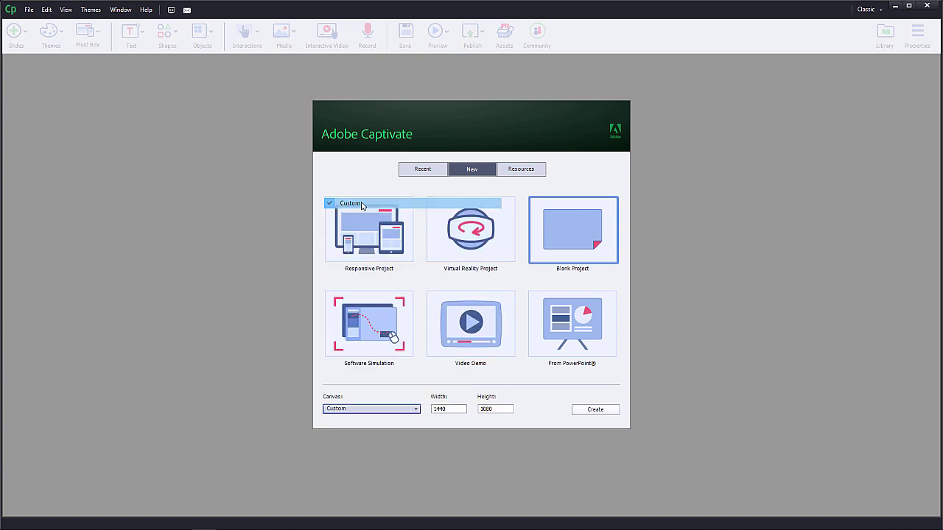
double_click(445, 406)
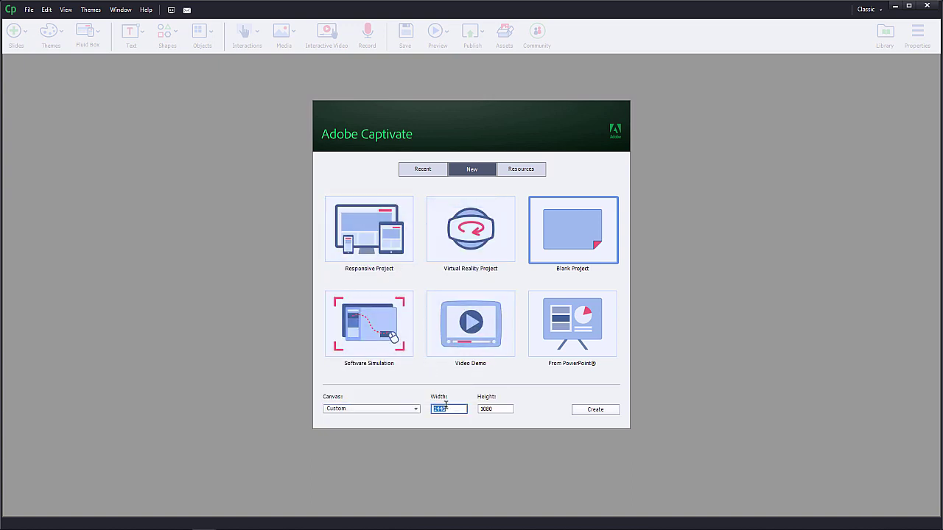
type("1000")
key("Tab")
type("56")
left_click(578, 412)
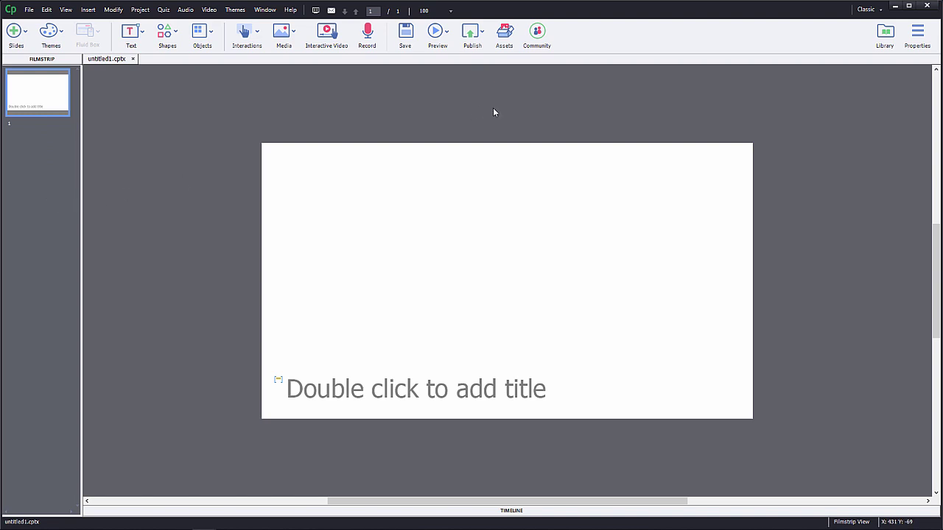
- Show the title placeholder's properties (Tahoma, size 51) in place of the empty library
left_click(887, 36)
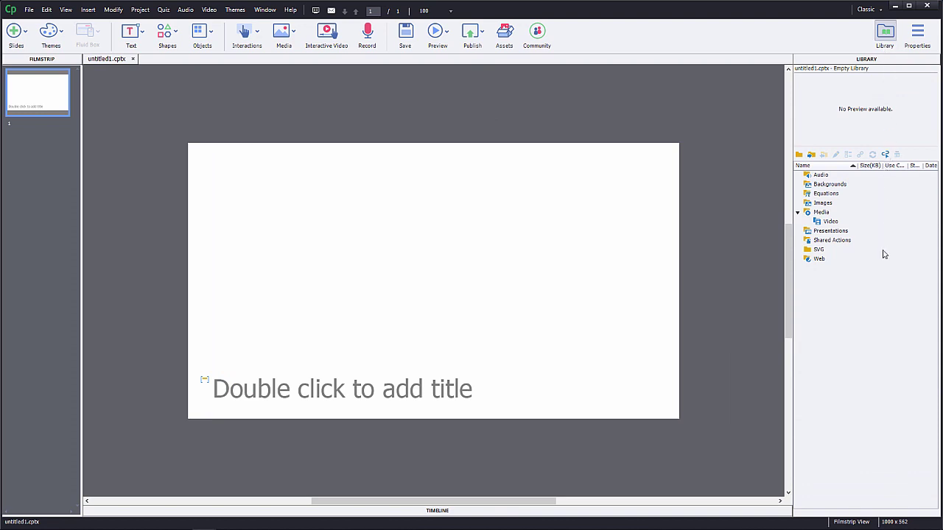
left_click(913, 34)
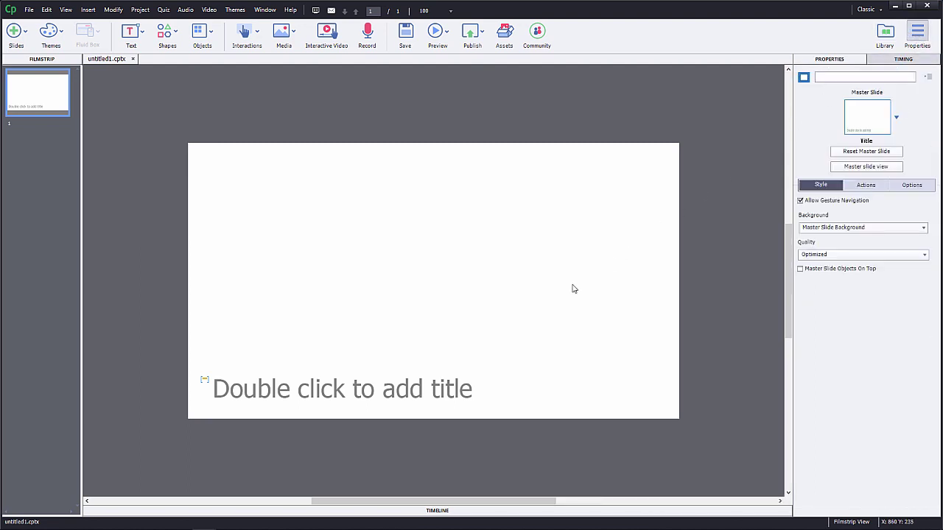
left_click(449, 384)
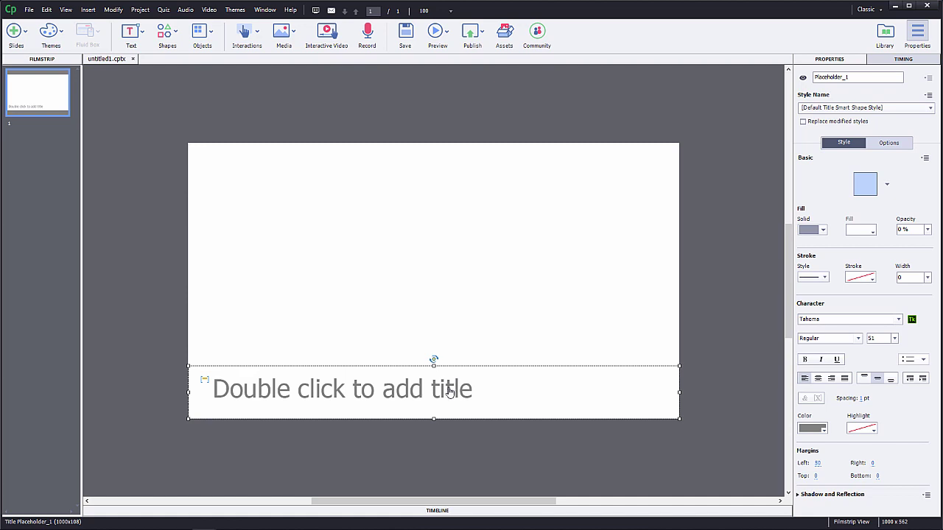
- Draw a circle and a rectangle overlapping its right half on the slide
left_click(446, 515)
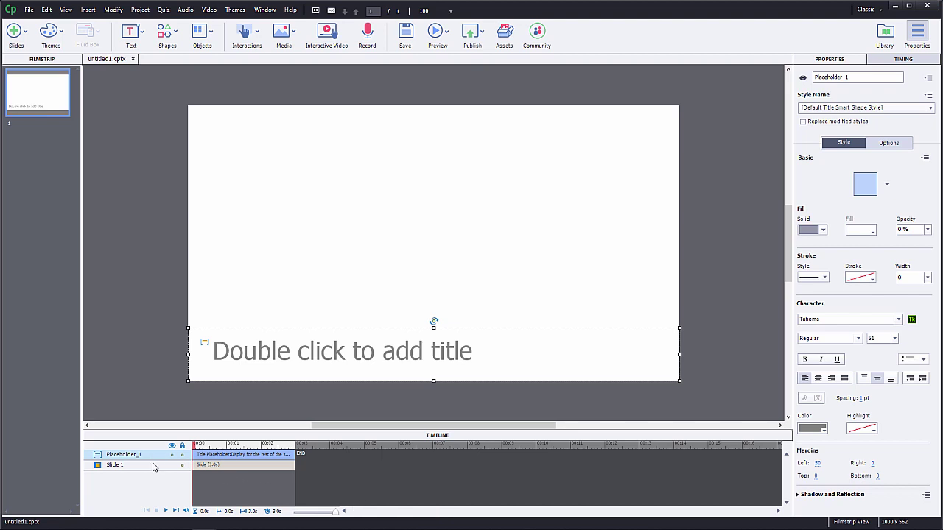
left_click(165, 39)
left_click(206, 100)
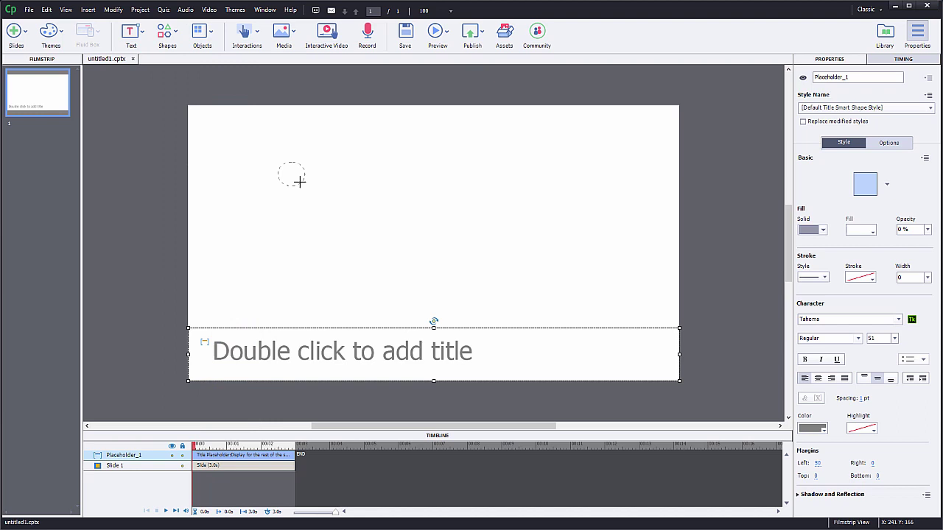
left_click_drag(299, 181, 367, 248)
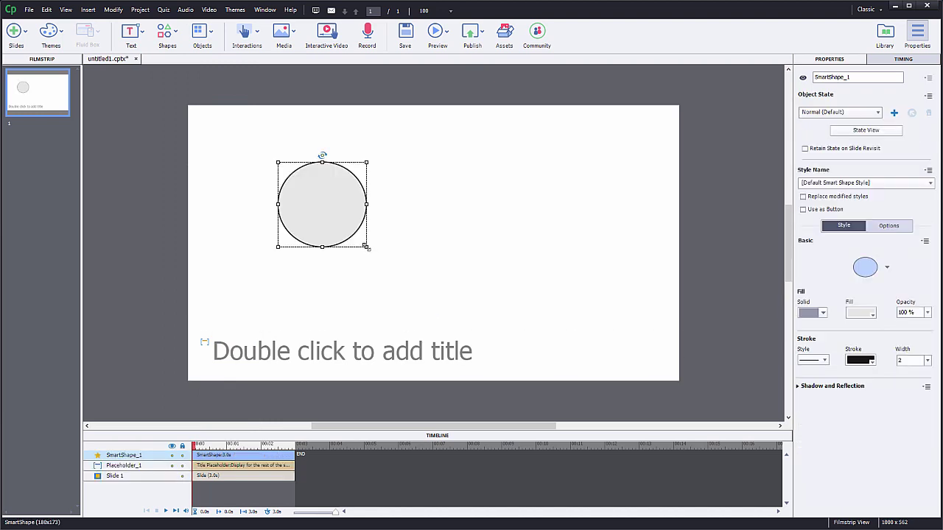
left_click(175, 37)
left_click(225, 102)
left_click_drag(317, 159, 435, 281)
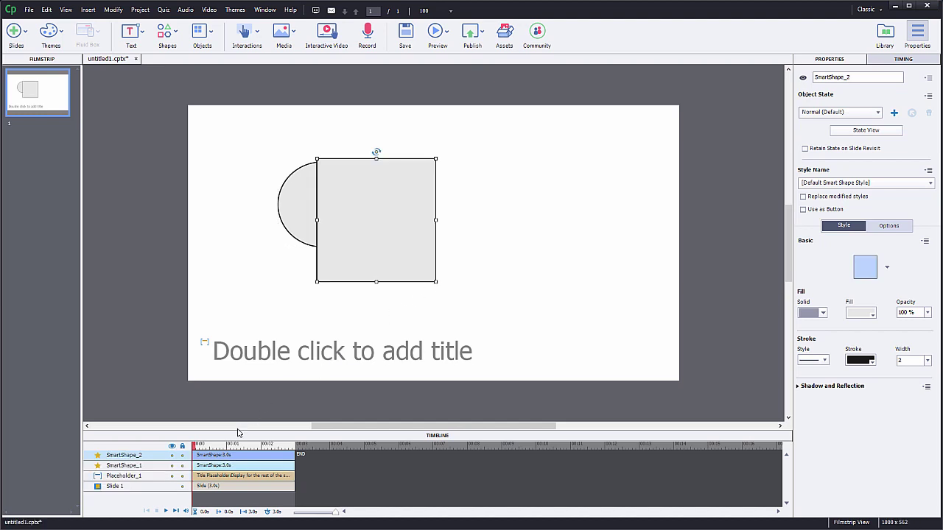
- Reorder the timeline rows so the circle sits behind the rectangle
left_click_drag(213, 455, 212, 466)
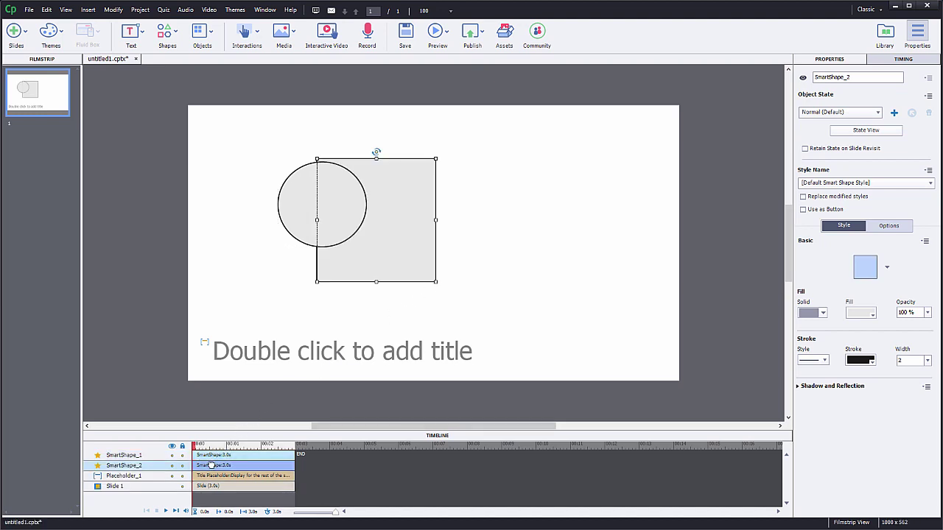
left_click(212, 456)
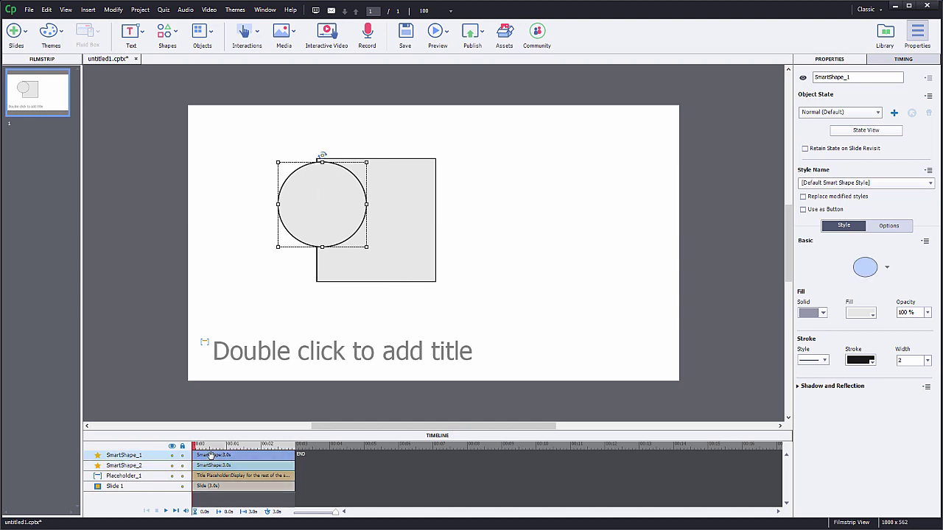
left_click_drag(209, 466, 209, 467)
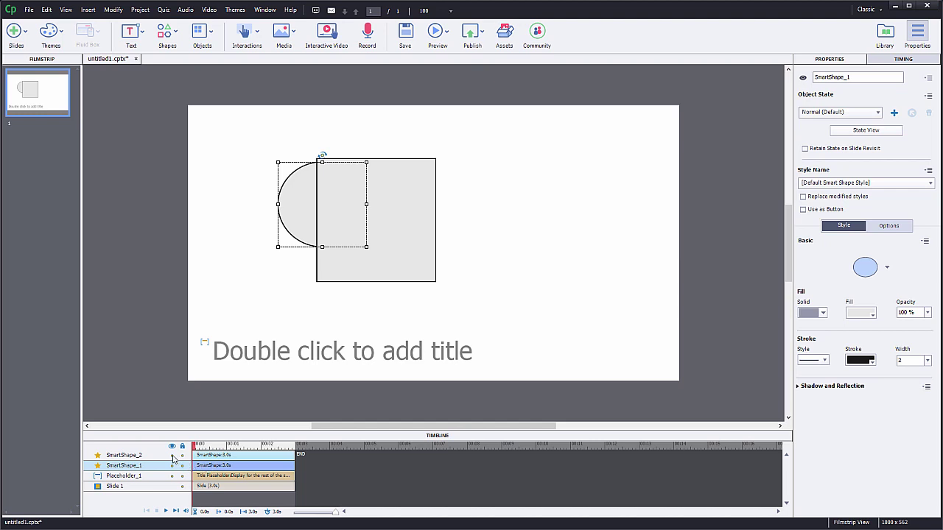
- Make rectangle SmartShape_2 invisible in output while keeping it shown on stage
left_click(172, 456)
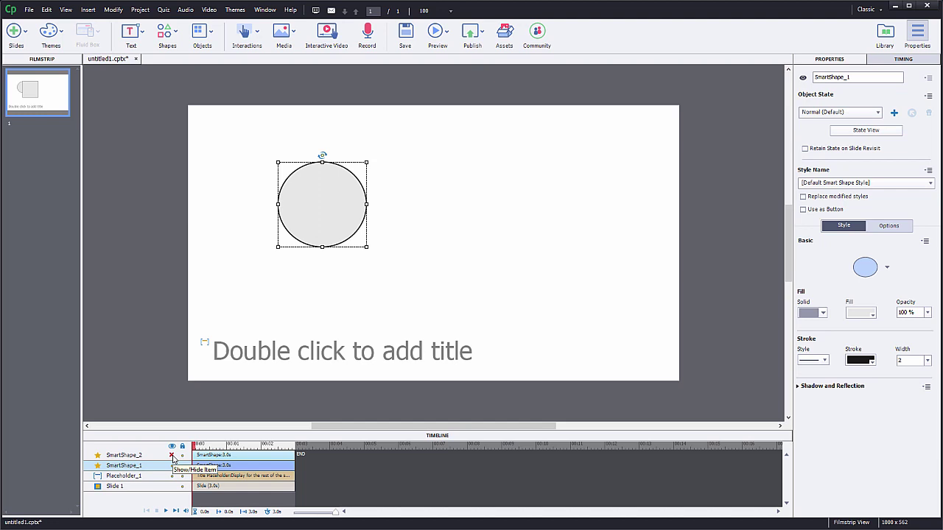
left_click(172, 456)
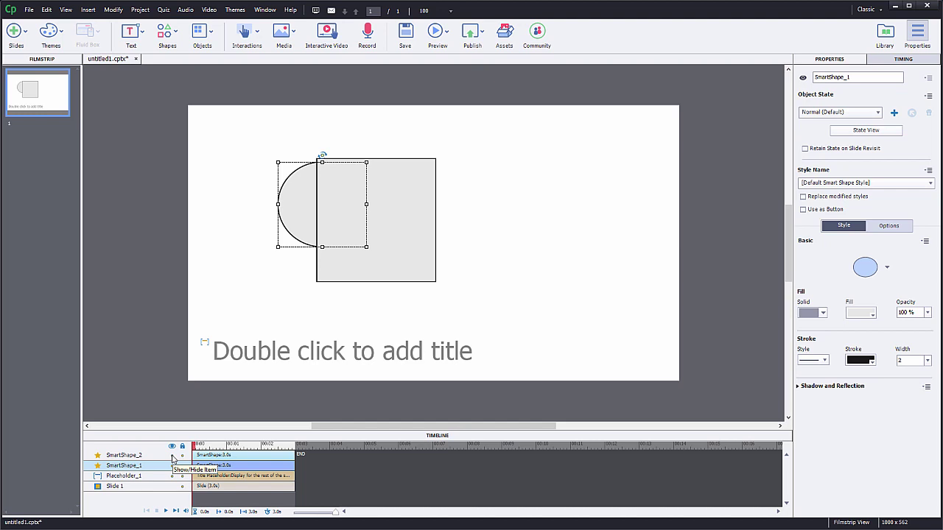
left_click(403, 274)
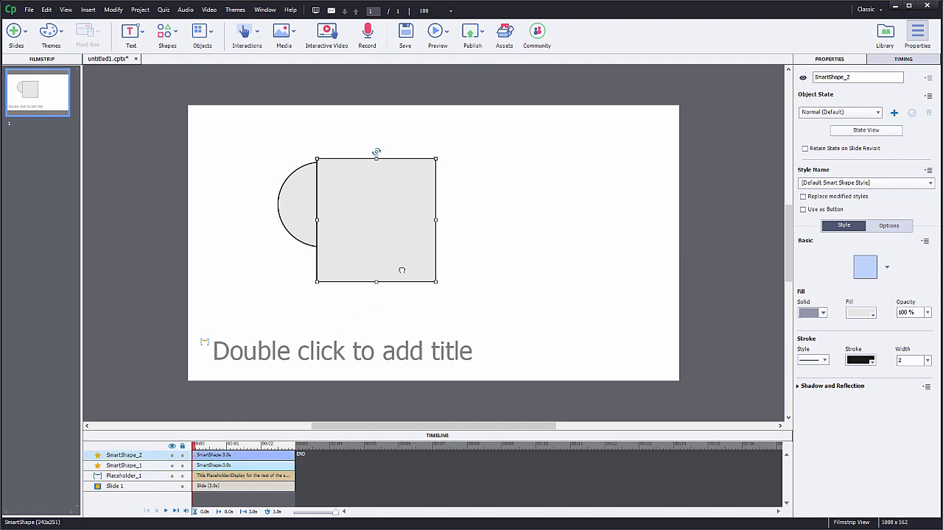
left_click(803, 78)
left_click(451, 11)
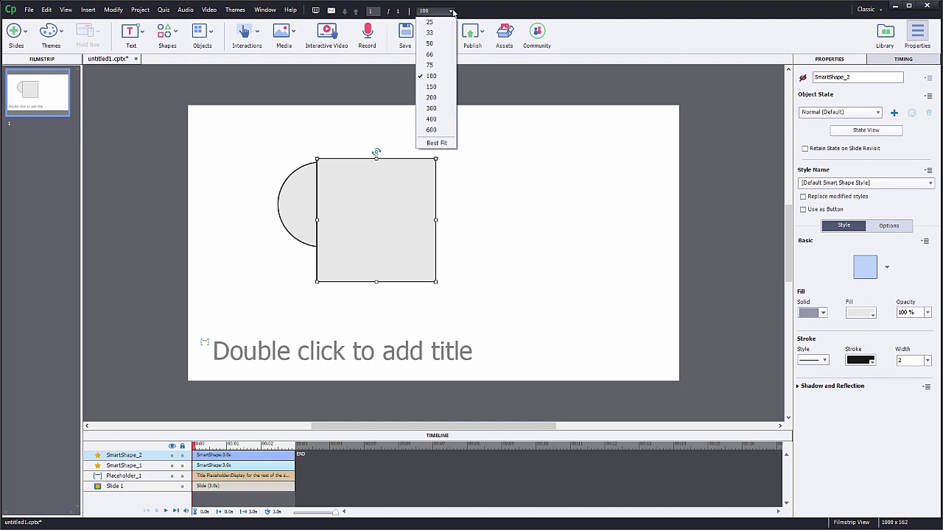
left_click(435, 100)
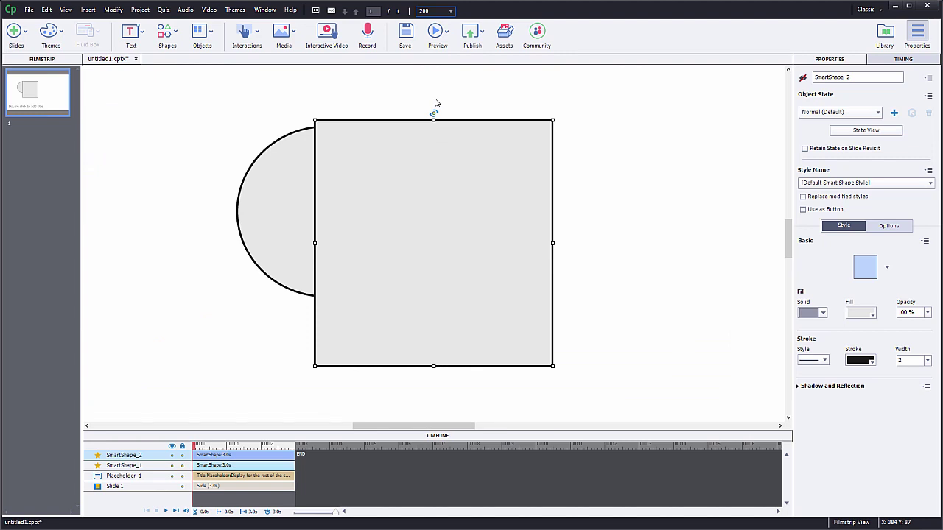
left_click(448, 11)
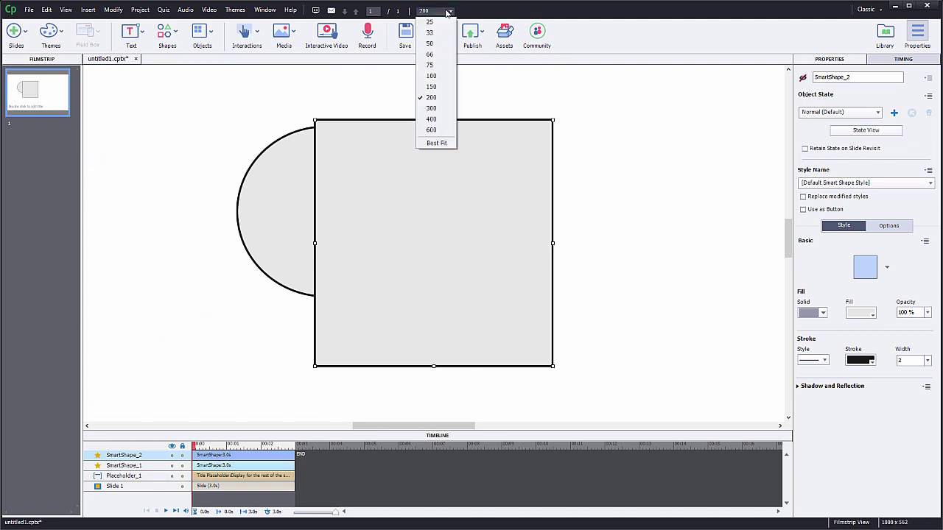
left_click(431, 76)
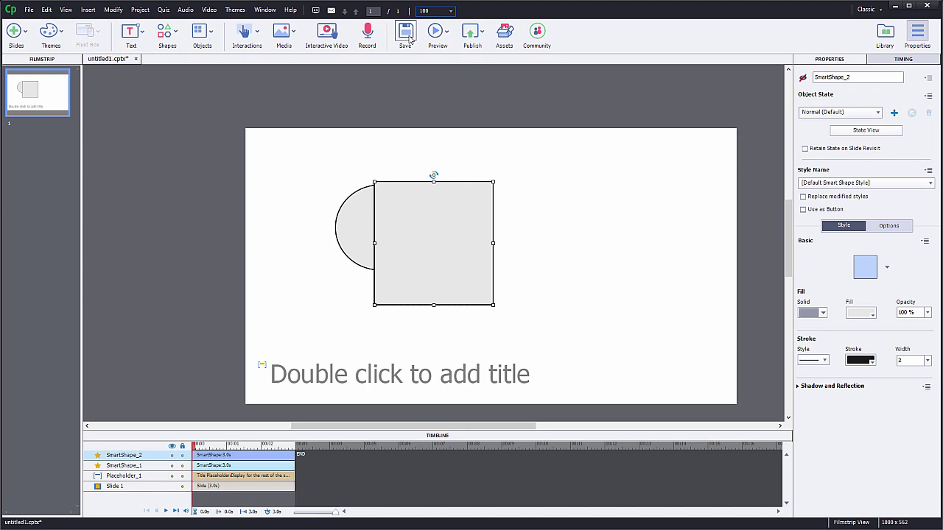
- Save the project as lesson.cptx in My Adobe Captivate Projects
left_click(406, 34)
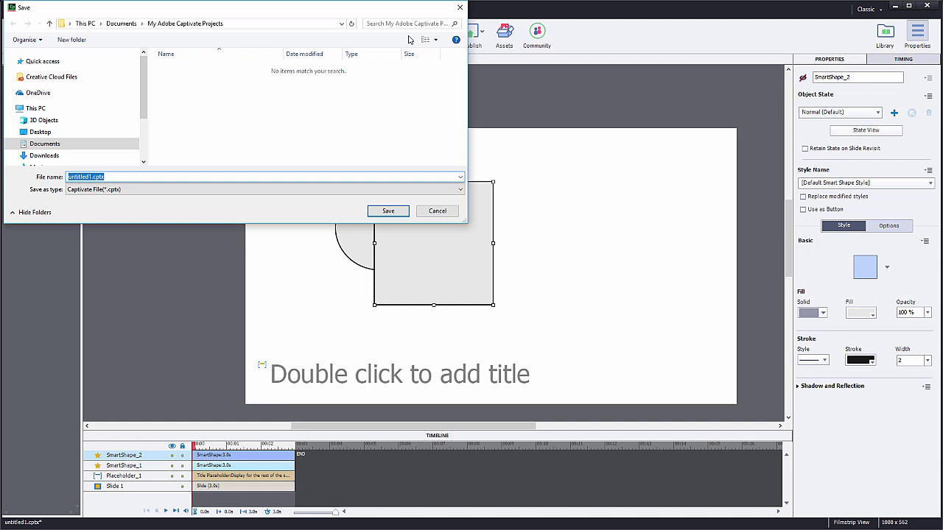
type("lesson")
left_click(388, 211)
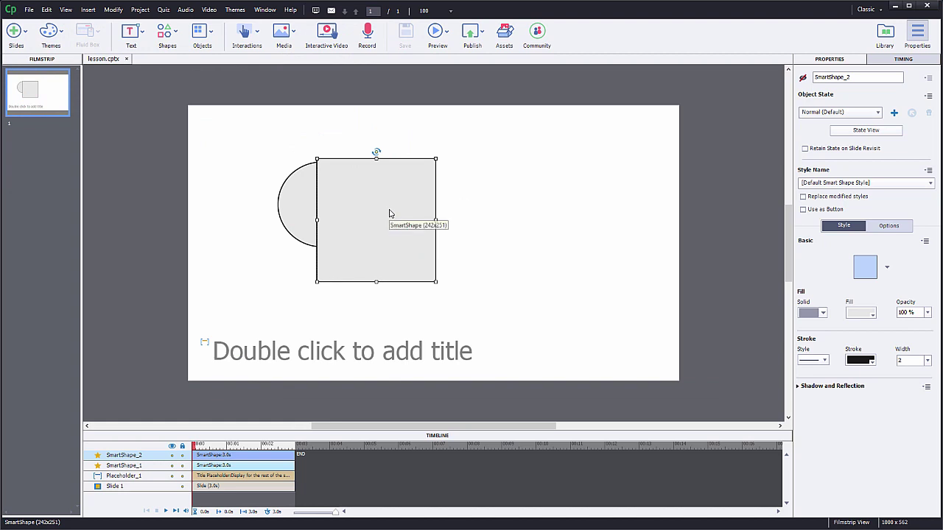